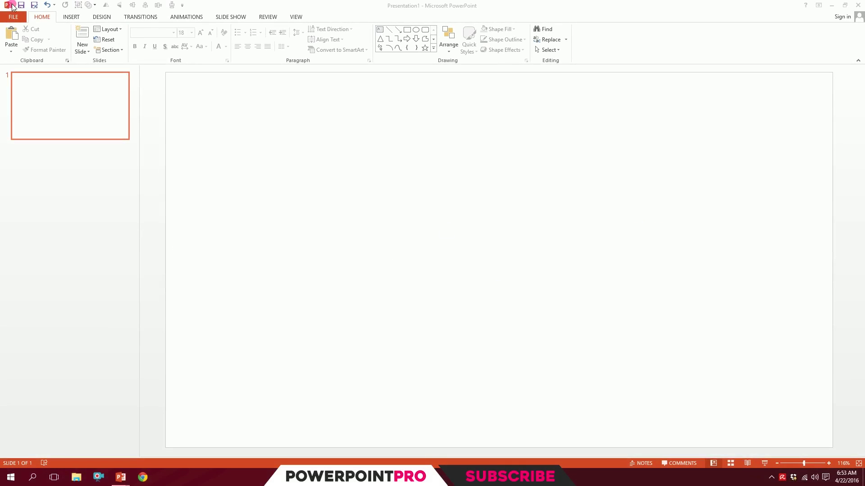
- Pick the Oval tool from the Basic Shapes gallery on the Insert tab
{"action": "left_click", "coordinate": [78, 17]}
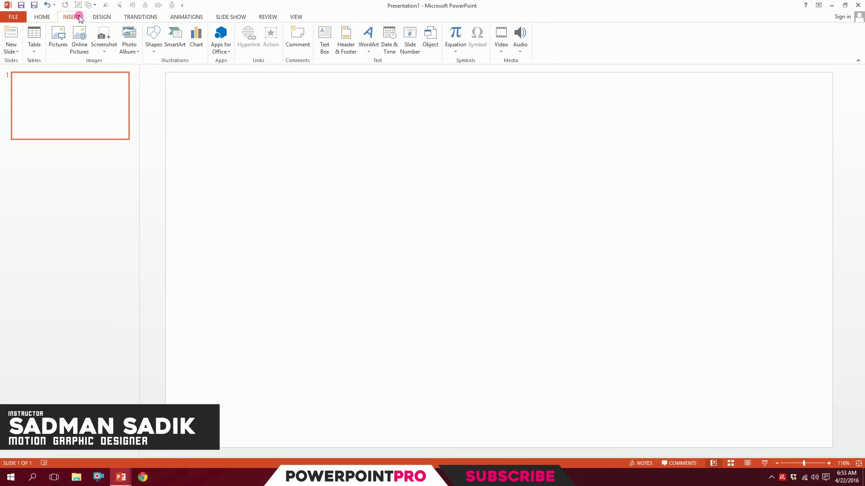
{"action": "left_click", "coordinate": [152, 43]}
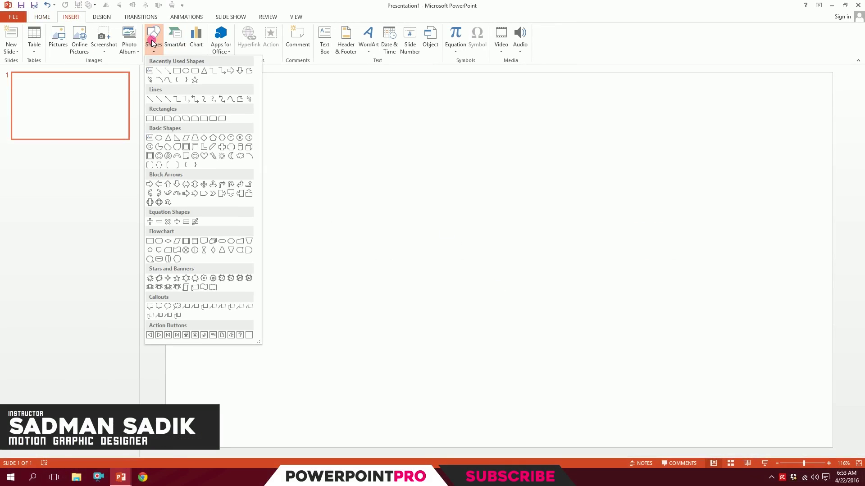
{"action": "left_click", "coordinate": [159, 141]}
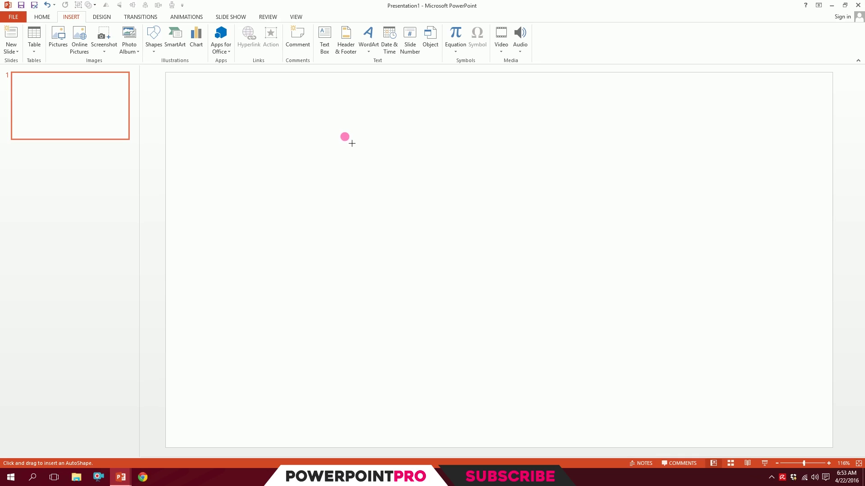
- Draw a large blue ellipse and flatten it to 3.06 by 5.29 inches
{"action": "left_click_drag", "start_coordinate": [329, 134], "coordinate": [589, 319]}
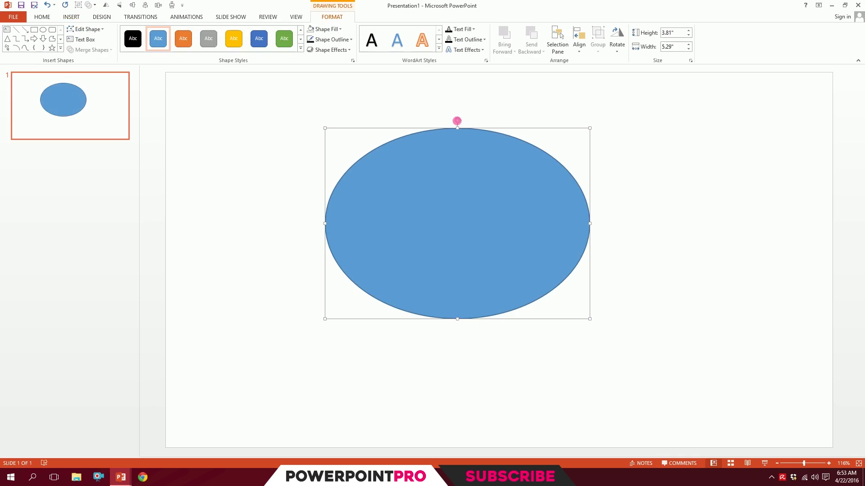
{"action": "left_click_drag", "start_coordinate": [460, 132], "coordinate": [521, 170]}
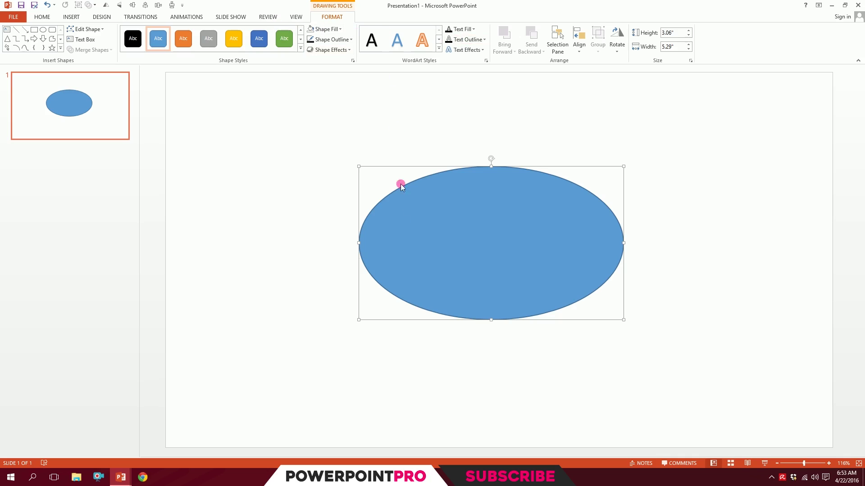
- Duplicate the ellipse and fill the copy with orange
{"action": "left_click_drag", "start_coordinate": [446, 227], "coordinate": [518, 266], "text": "ctrl"}
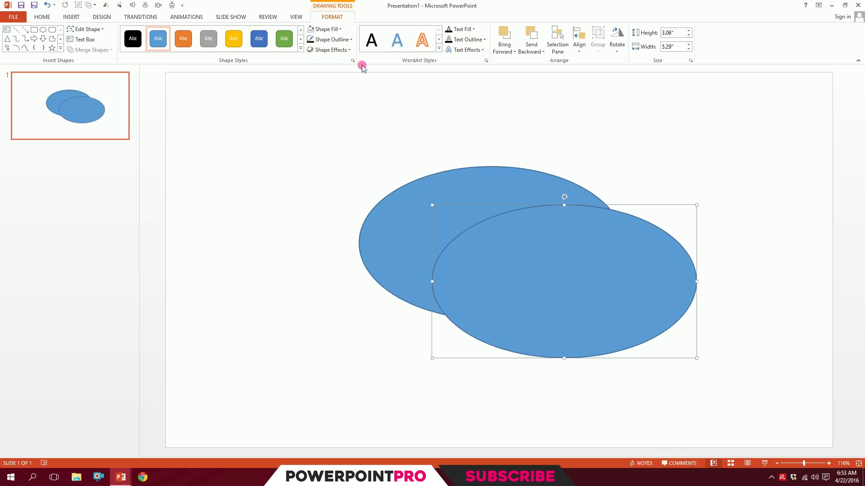
{"action": "left_click", "coordinate": [323, 29]}
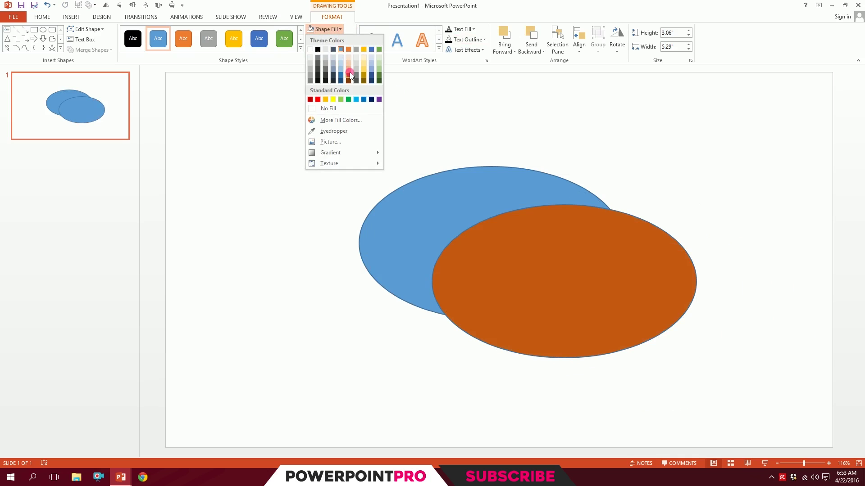
{"action": "left_click", "coordinate": [349, 72]}
- Shrink the orange copy to 2.96 by 5.05 inches and centre it over the blue ellipse
{"action": "left_click_drag", "start_coordinate": [649, 301], "coordinate": [580, 269]}
{"action": "left_click_drag", "start_coordinate": [360, 321], "coordinate": [365, 319]}
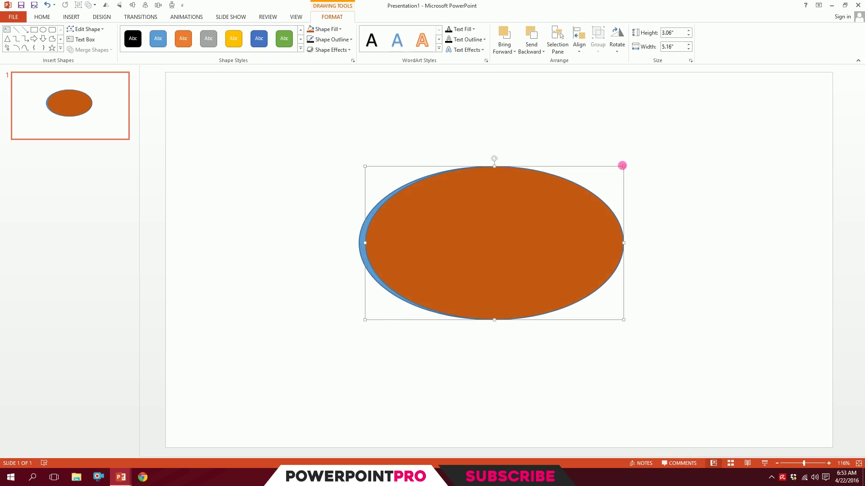
{"action": "left_click_drag", "start_coordinate": [625, 169], "coordinate": [620, 174]}
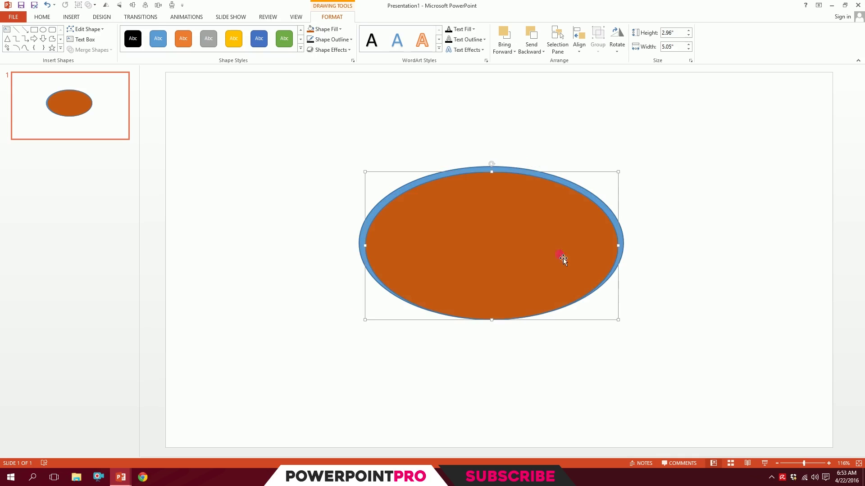
{"action": "left_click_drag", "start_coordinate": [563, 258], "coordinate": [535, 266]}
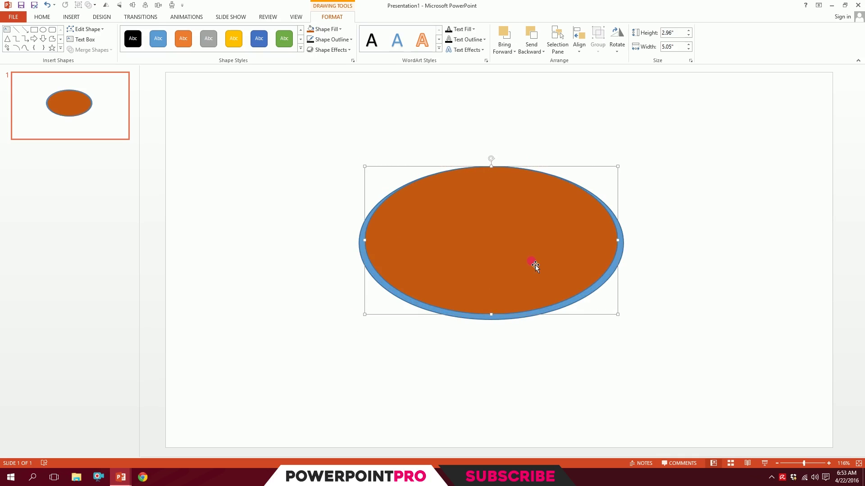
{"action": "key", "text": "ctrl+Left"}
{"action": "key", "text": "ctrl+Left"}
{"action": "key", "text": "ctrl+Left"}
{"action": "key", "text": "ctrl+Left"}
{"action": "key", "text": "ctrl+Down"}
{"action": "key", "text": "ctrl+Down"}
{"action": "key", "text": "ctrl+Down"}
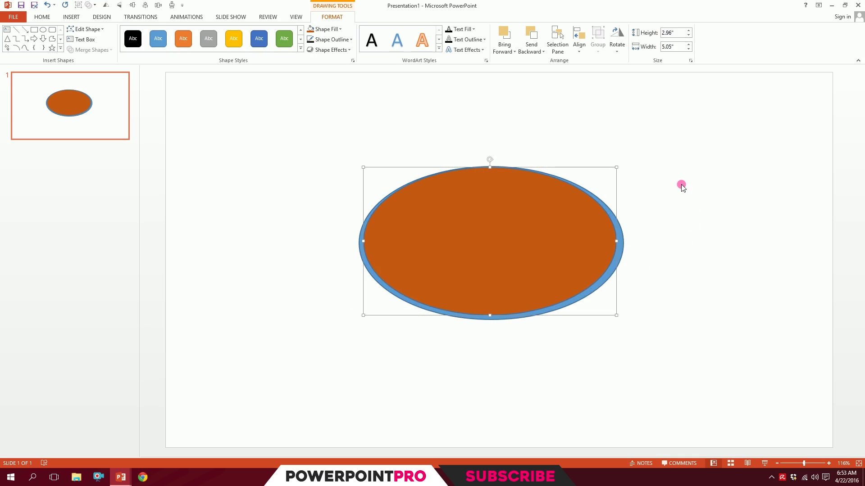
- Select the blue-orange pair, move it down-left and copy it to the right
{"action": "left_click", "coordinate": [680, 175]}
{"action": "left_click_drag", "start_coordinate": [734, 112], "coordinate": [212, 407]}
{"action": "left_click_drag", "start_coordinate": [492, 245], "coordinate": [411, 317]}
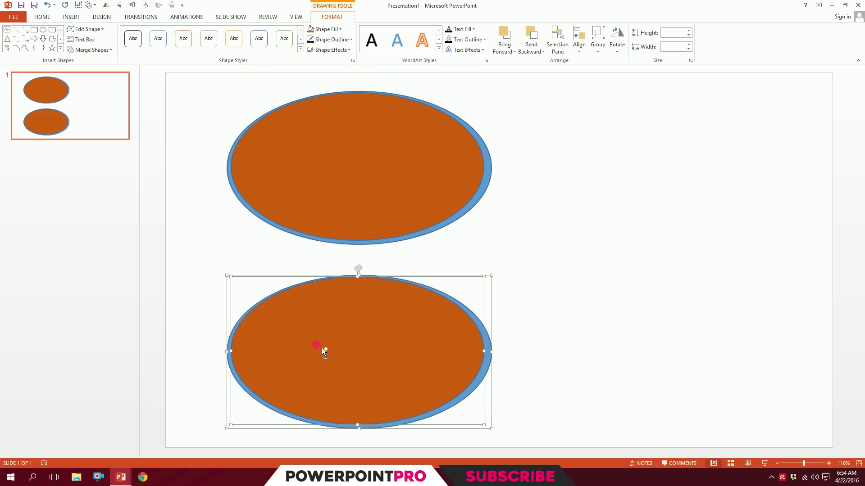
{"action": "left_click_drag", "start_coordinate": [321, 347], "coordinate": [637, 320]}
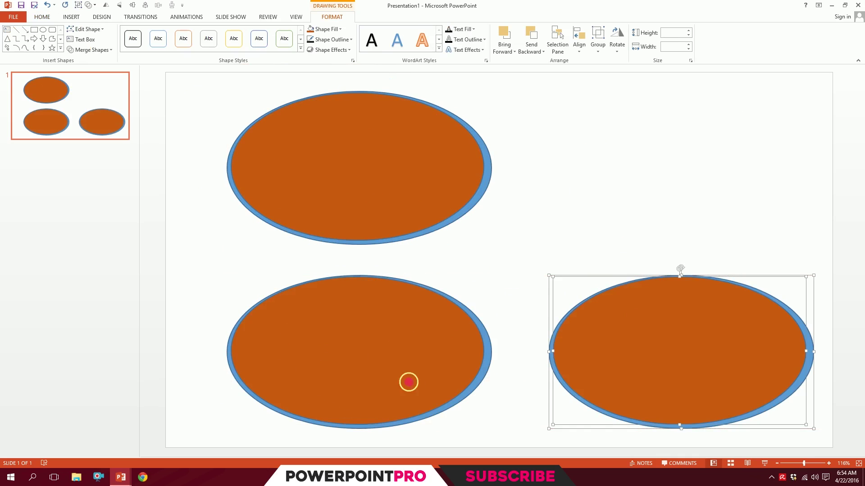
- Offset the lower orange ellipses, left one rightward and right one leftward, to widen the blue crescents
{"action": "left_click", "coordinate": [409, 382]}
{"action": "left_click_drag", "start_coordinate": [385, 351], "coordinate": [392, 353]}
{"action": "left_click", "coordinate": [687, 368]}
{"action": "left_click_drag", "start_coordinate": [704, 359], "coordinate": [694, 358]}
{"action": "left_click", "coordinate": [643, 223]}
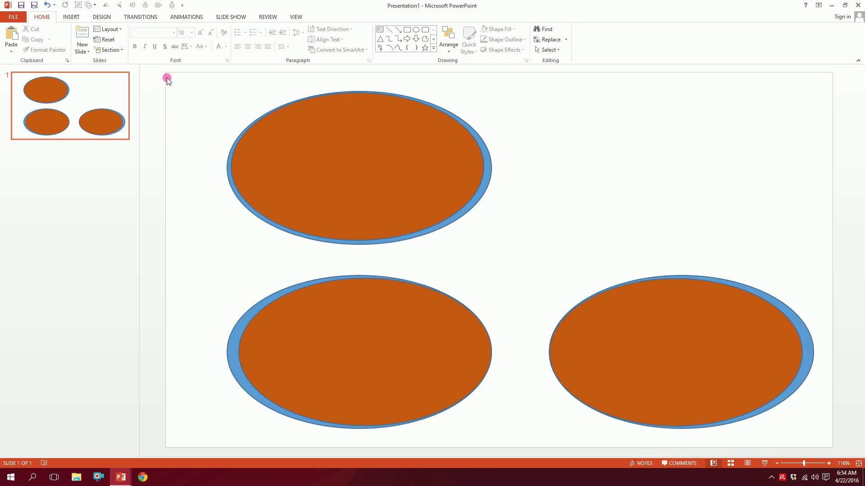
{"action": "left_click_drag", "start_coordinate": [167, 78], "coordinate": [541, 241]}
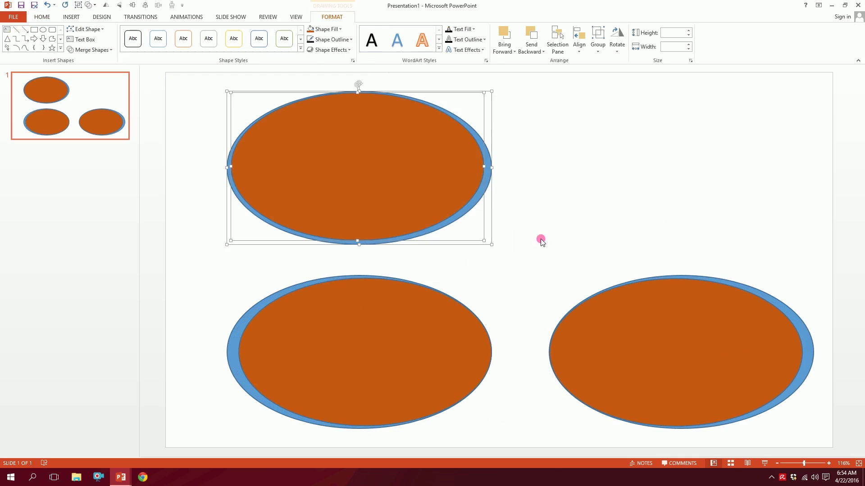
- Combine the top ellipse pair into a hollow ring with Merge Shapes
{"action": "left_click", "coordinate": [111, 51]}
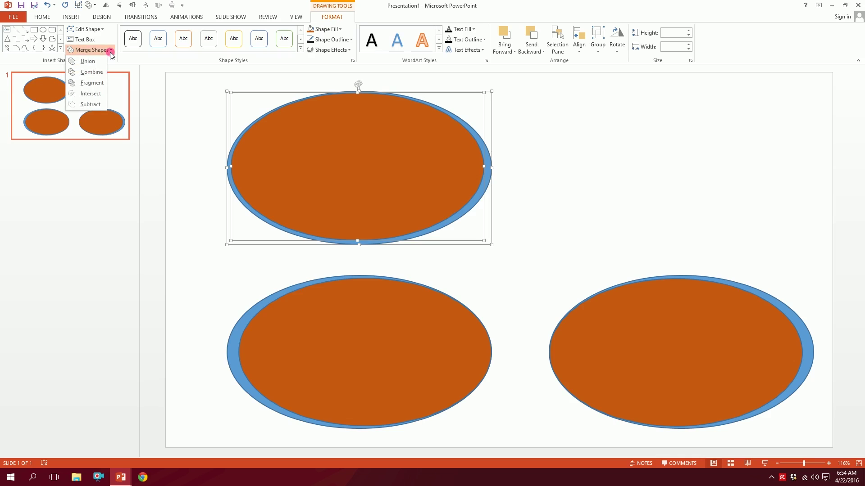
{"action": "left_click", "coordinate": [97, 76]}
{"action": "left_click", "coordinate": [188, 270]}
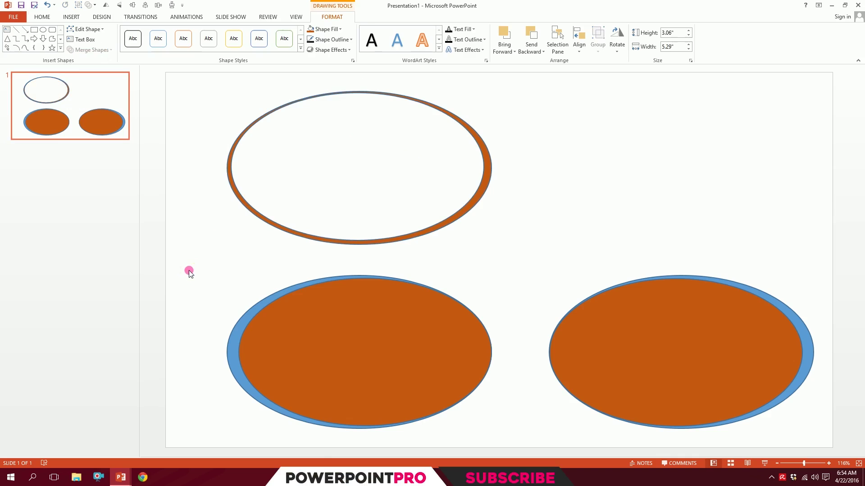
- Combine the lower-left and lower-right pairs into crescent rings
{"action": "left_click_drag", "start_coordinate": [172, 237], "coordinate": [509, 442]}
{"action": "left_click", "coordinate": [93, 50]}
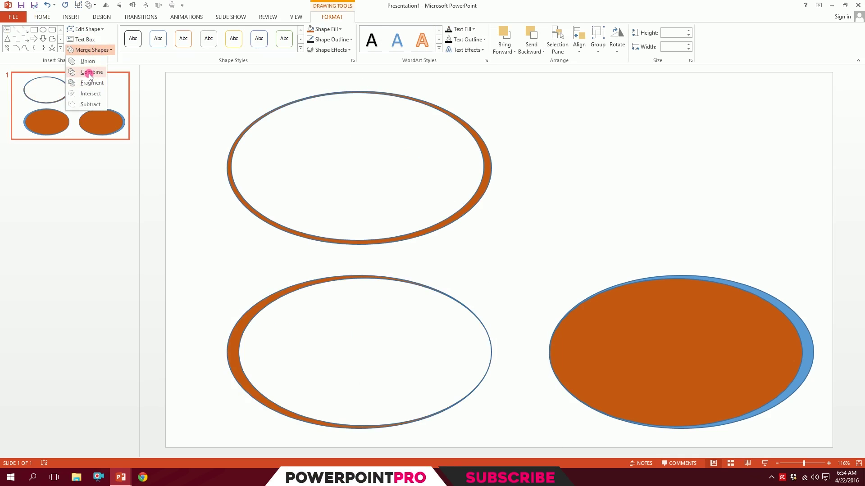
{"action": "left_click", "coordinate": [92, 74]}
{"action": "left_click_drag", "start_coordinate": [523, 226], "coordinate": [858, 456]}
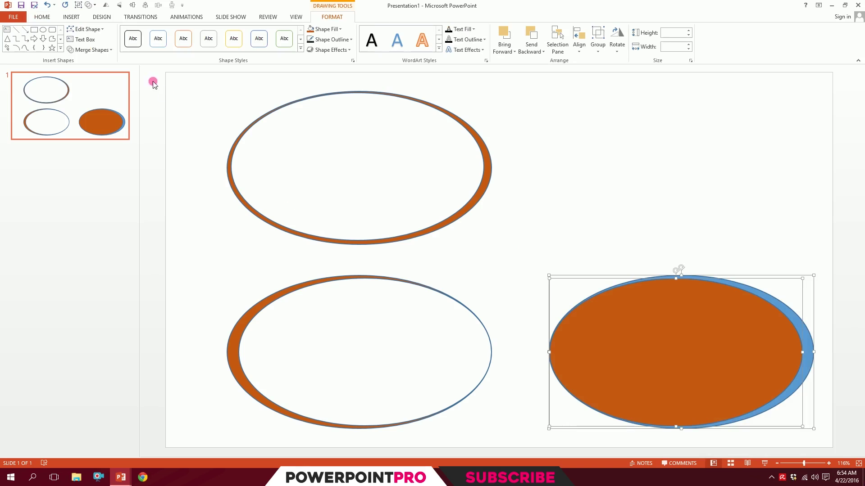
{"action": "left_click", "coordinate": [93, 50]}
{"action": "left_click", "coordinate": [93, 74]}
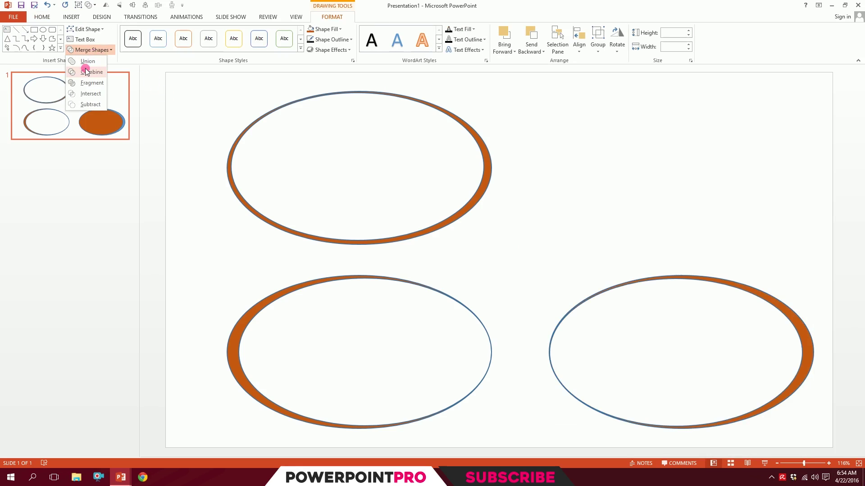
{"action": "left_click", "coordinate": [575, 218]}
- Give all three rings a solid black fill and No Outline
{"action": "left_click_drag", "start_coordinate": [184, 103], "coordinate": [858, 457]}
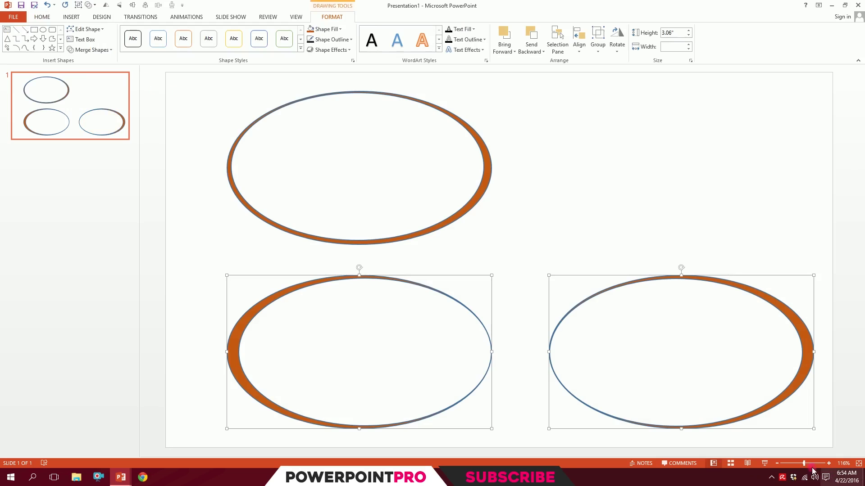
{"action": "left_click", "coordinate": [271, 114], "text": "shift"}
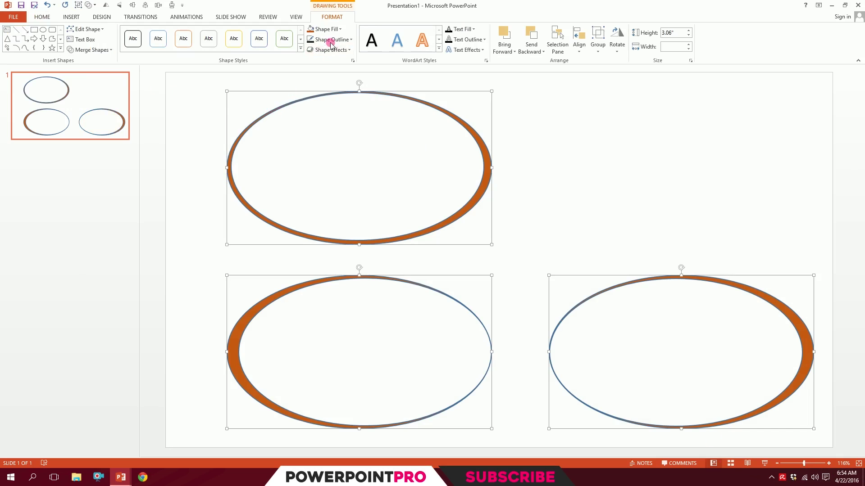
{"action": "left_click", "coordinate": [326, 29]}
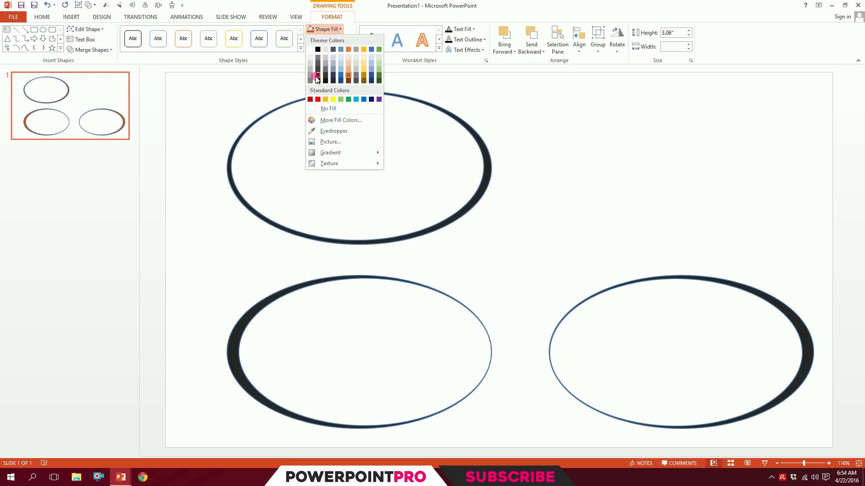
{"action": "left_click", "coordinate": [317, 79]}
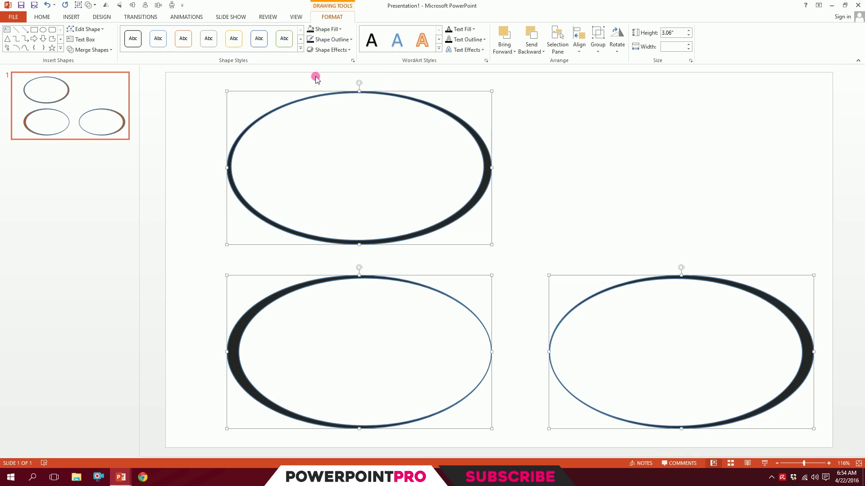
{"action": "left_click", "coordinate": [332, 39]}
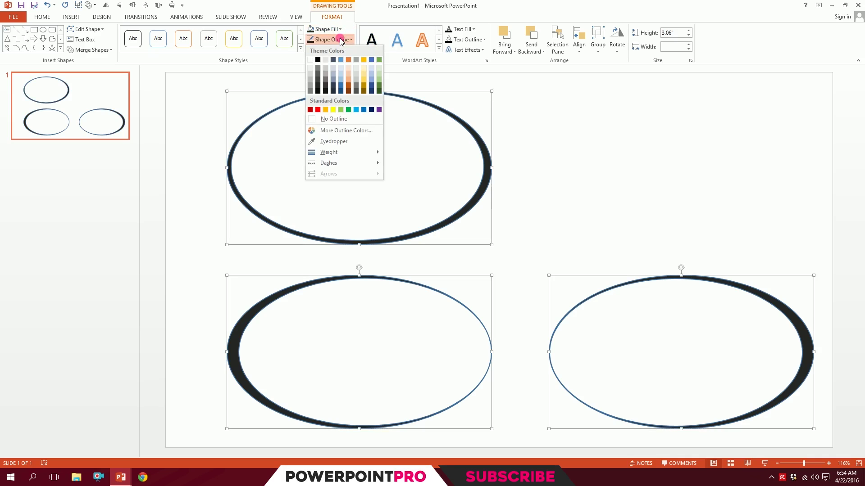
{"action": "left_click", "coordinate": [315, 118]}
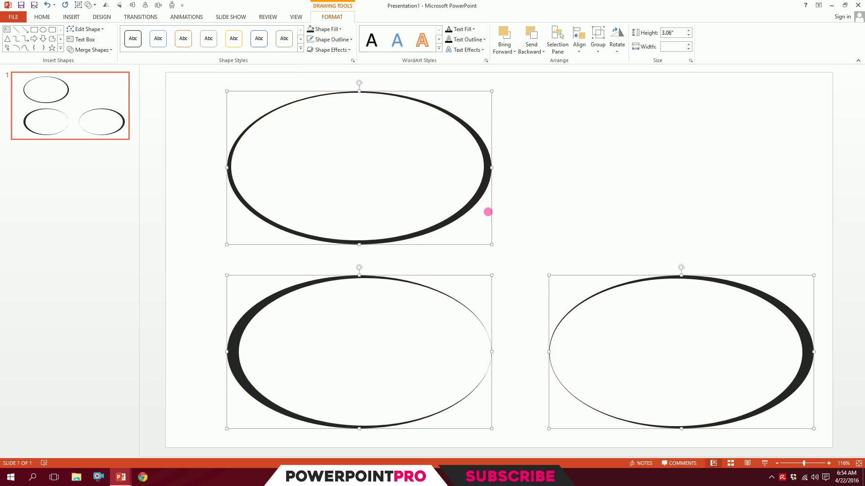
- Shrink all rings, then centre the top ring and stretch it wider and flatter
{"action": "left_click_drag", "start_coordinate": [816, 279], "coordinate": [743, 321]}
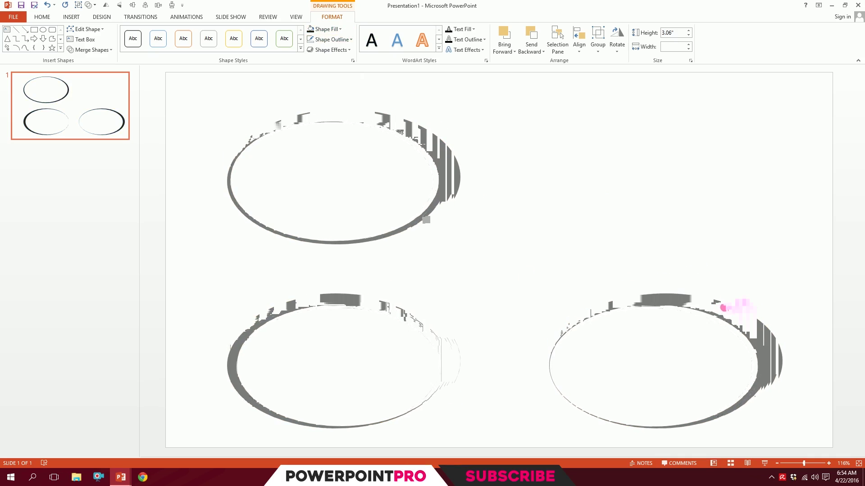
{"action": "left_click", "coordinate": [514, 245]}
{"action": "left_click_drag", "start_coordinate": [393, 163], "coordinate": [561, 216]}
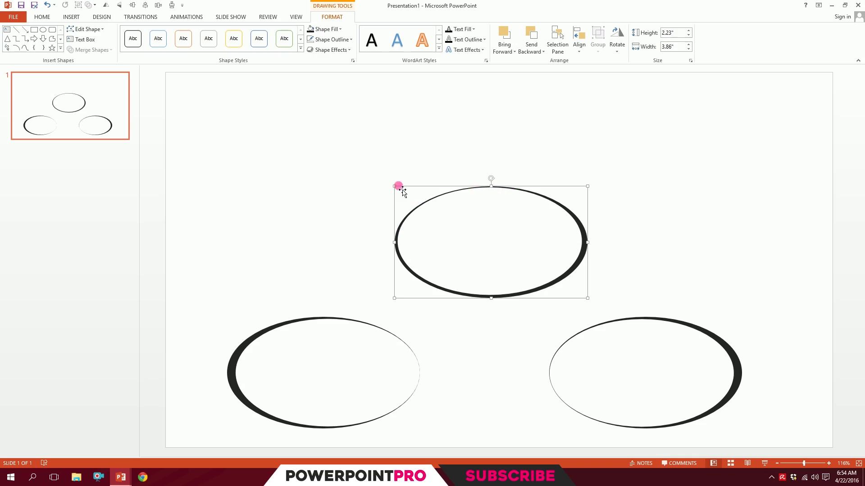
{"action": "left_click_drag", "start_coordinate": [394, 186], "coordinate": [334, 233]}
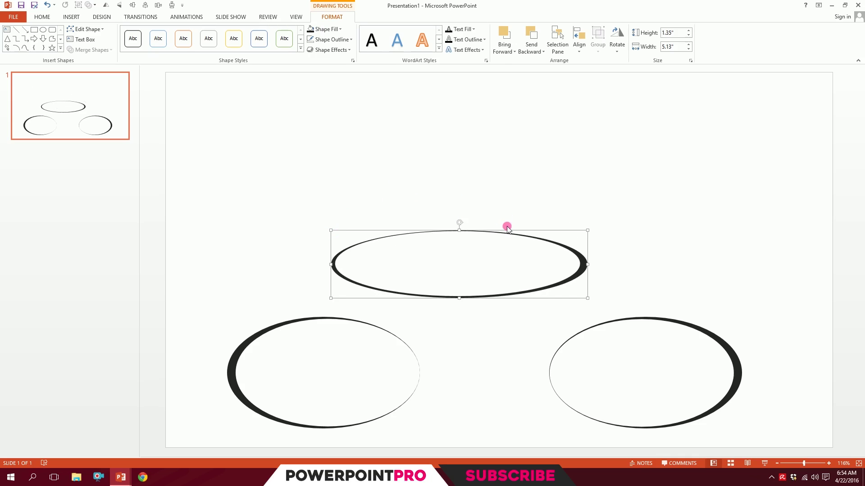
{"action": "left_click_drag", "start_coordinate": [507, 229], "coordinate": [525, 226]}
- Tilt the lower-left ring upright, narrow and lengthen it, and cross it over the flat ring
{"action": "left_click", "coordinate": [365, 320]}
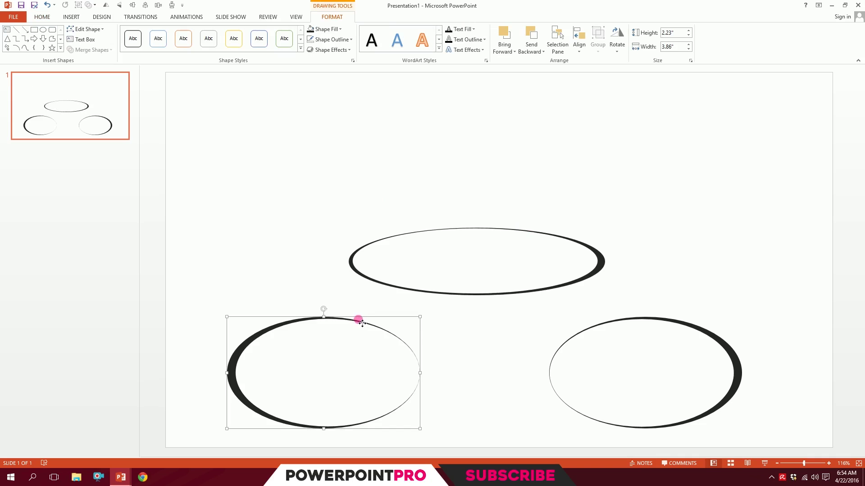
{"action": "left_click_drag", "start_coordinate": [362, 323], "coordinate": [579, 180]}
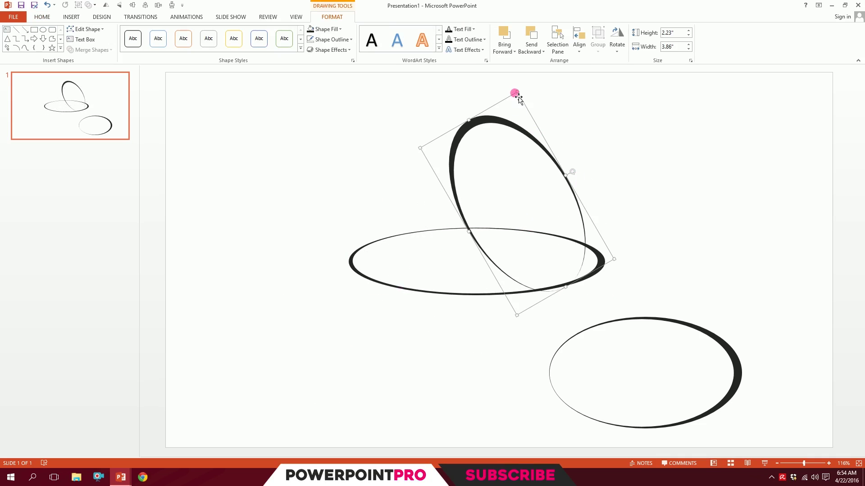
{"action": "left_click_drag", "start_coordinate": [518, 95], "coordinate": [473, 129]}
{"action": "left_click_drag", "start_coordinate": [498, 171], "coordinate": [457, 221]}
{"action": "left_click_drag", "start_coordinate": [503, 293], "coordinate": [547, 360]}
- Widen the last ring to 5.35 inches, tilt it about 45 degrees and lay it across the others
{"action": "mouse_move", "coordinate": [683, 329]}
{"action": "left_mouse_down"}
{"action": "mouse_move", "coordinate": [460, 198]}
{"action": "mouse_move", "coordinate": [448, 259]}
{"action": "mouse_move", "coordinate": [477, 274]}
{"action": "mouse_move", "coordinate": [477, 307]}
{"action": "mouse_move", "coordinate": [409, 350]}
{"action": "mouse_move", "coordinate": [367, 274]}
{"action": "mouse_move", "coordinate": [402, 243]}
{"action": "left_mouse_up"}
{"action": "left_click_drag", "start_coordinate": [518, 225], "coordinate": [564, 162]}
{"action": "left_click_drag", "start_coordinate": [533, 324], "coordinate": [518, 284]}
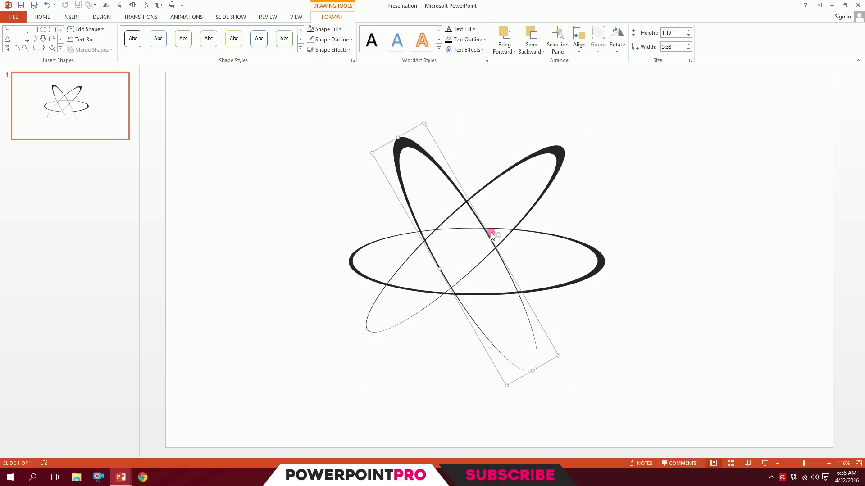
{"action": "left_click_drag", "start_coordinate": [490, 232], "coordinate": [490, 226]}
{"action": "left_click_drag", "start_coordinate": [424, 309], "coordinate": [429, 328]}
{"action": "mouse_move", "coordinate": [448, 233]}
{"action": "left_mouse_down"}
{"action": "mouse_move", "coordinate": [440, 242]}
{"action": "mouse_move", "coordinate": [439, 232]}
{"action": "left_mouse_up"}
- Steepen the diagonal thick ring and move it into its crossing position
{"action": "left_click", "coordinate": [440, 188]}
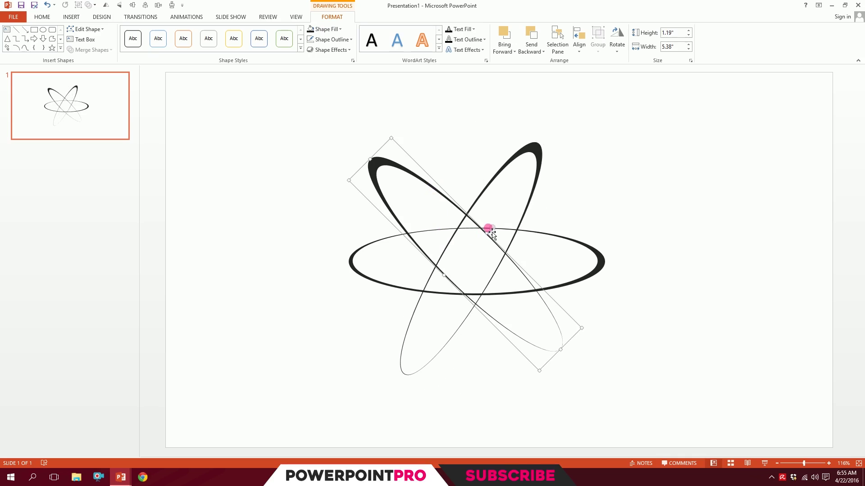
{"action": "left_click_drag", "start_coordinate": [498, 235], "coordinate": [498, 244]}
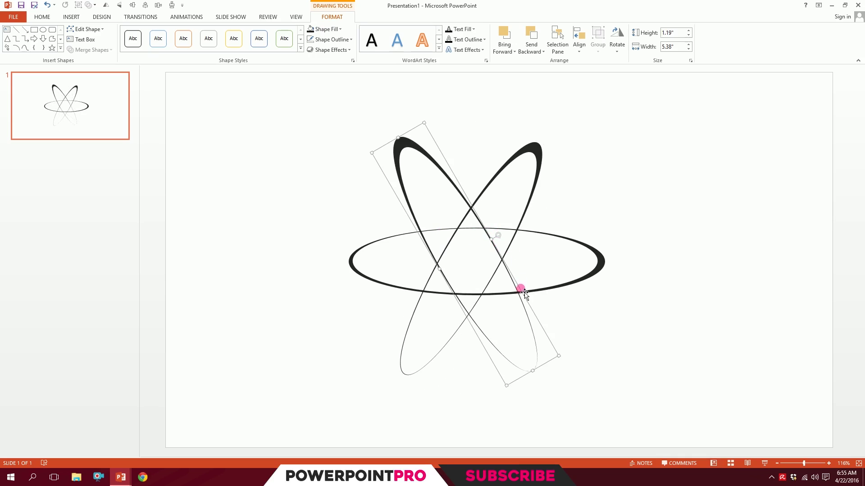
{"action": "left_click_drag", "start_coordinate": [521, 293], "coordinate": [527, 309]}
- Align the three orbits with Align Center and Align Middle
{"action": "left_click", "coordinate": [709, 95]}
{"action": "left_click_drag", "start_coordinate": [716, 118], "coordinate": [234, 438]}
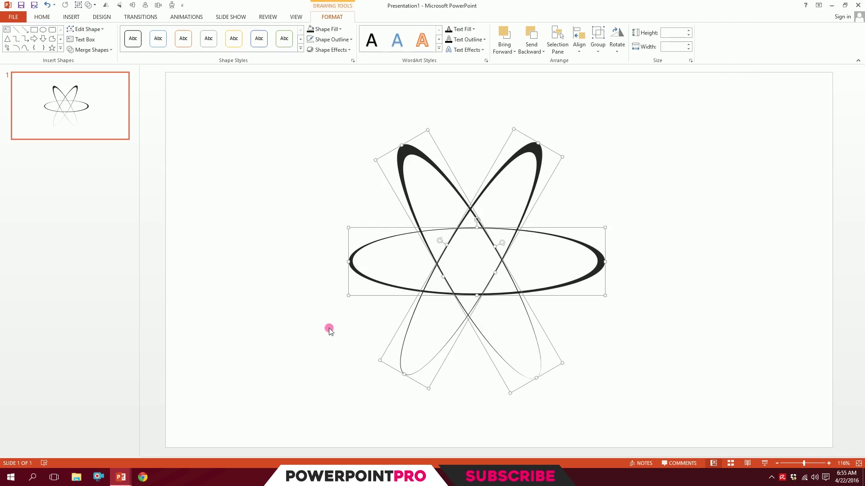
{"action": "left_click", "coordinate": [579, 45]}
{"action": "left_click", "coordinate": [597, 72]}
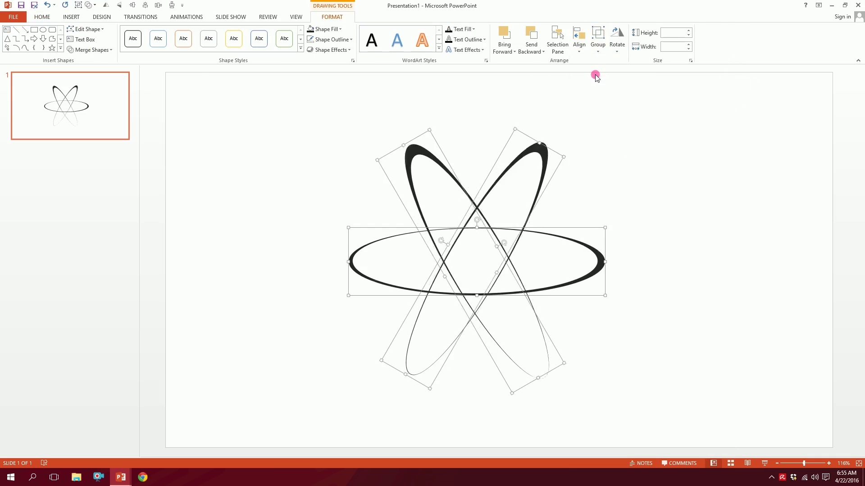
{"action": "left_click", "coordinate": [578, 49]}
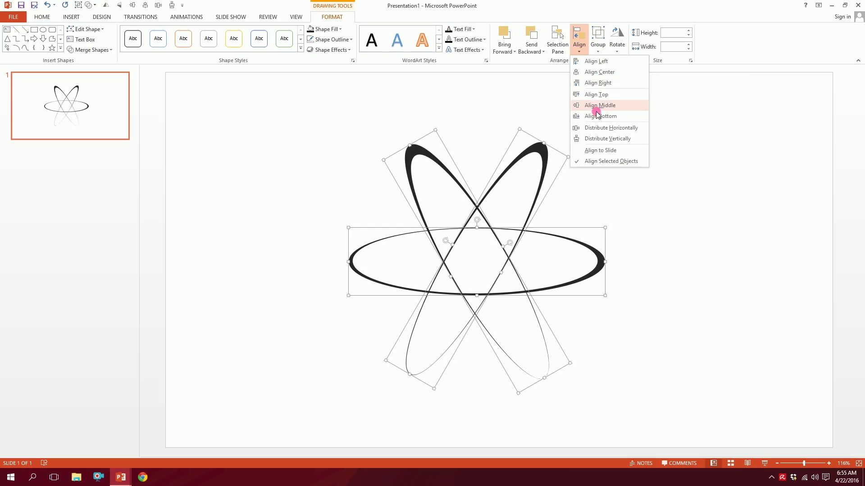
{"action": "left_click", "coordinate": [599, 107]}
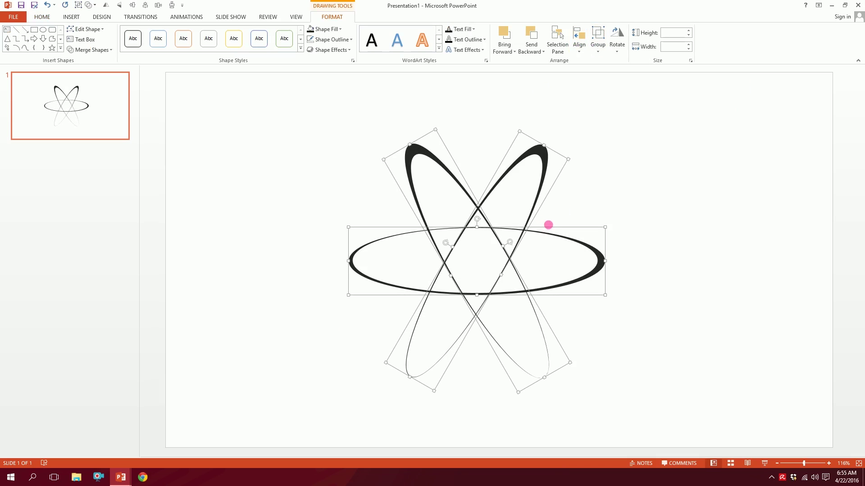
- Group the orbits, rotate them so one stands vertical, then ungroup
{"action": "right_click", "coordinate": [550, 226]}
{"action": "right_click", "coordinate": [522, 228]}
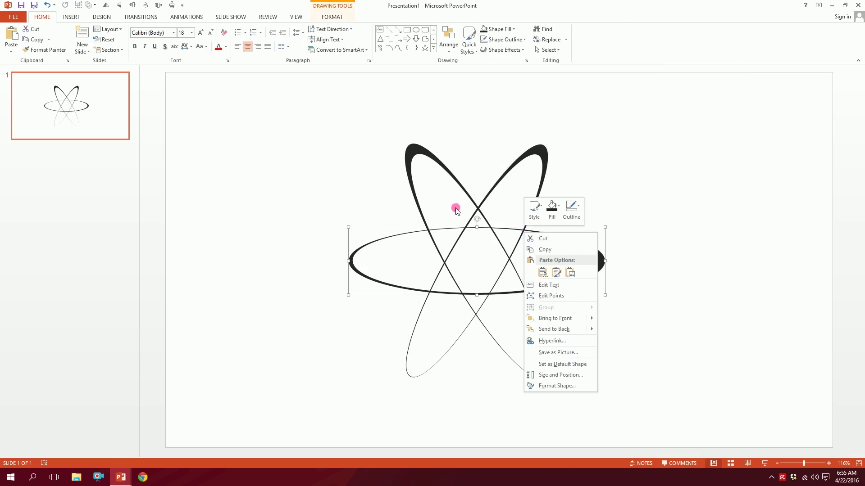
{"action": "left_click", "coordinate": [299, 145]}
{"action": "key", "text": "ctrl+a"}
{"action": "right_click", "coordinate": [564, 241]}
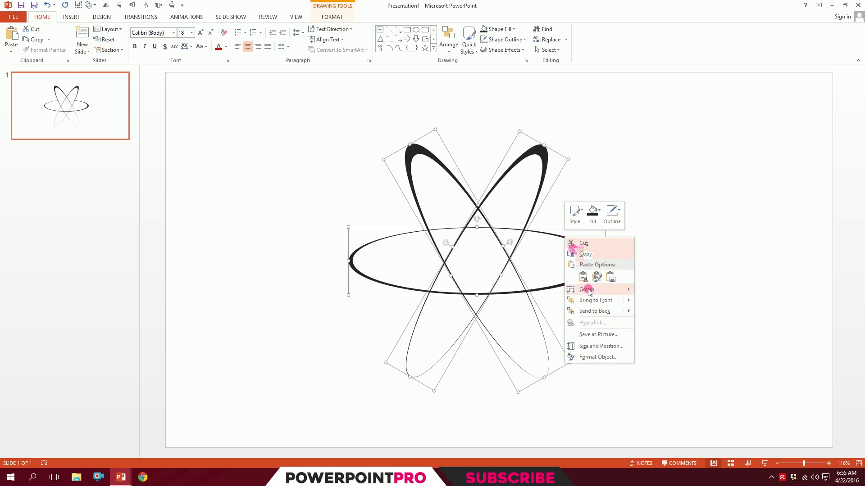
{"action": "left_click", "coordinate": [648, 290]}
{"action": "left_click_drag", "start_coordinate": [478, 117], "coordinate": [406, 139]}
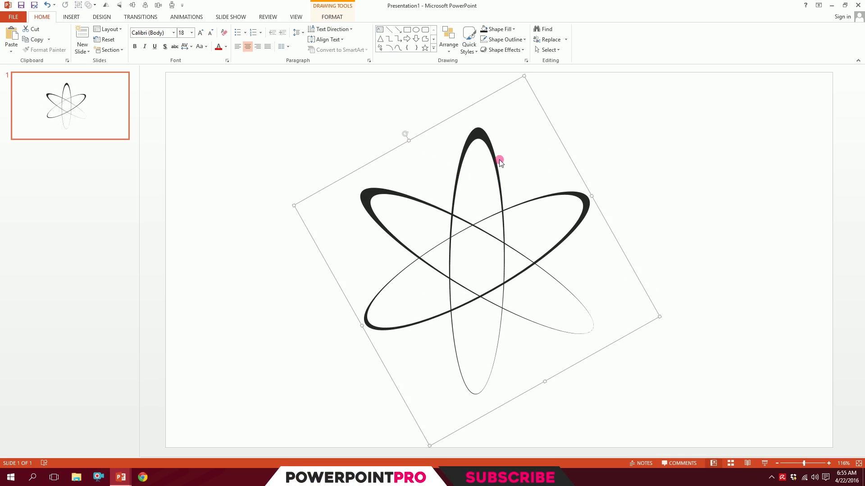
{"action": "key", "text": "ctrl+shift+g"}
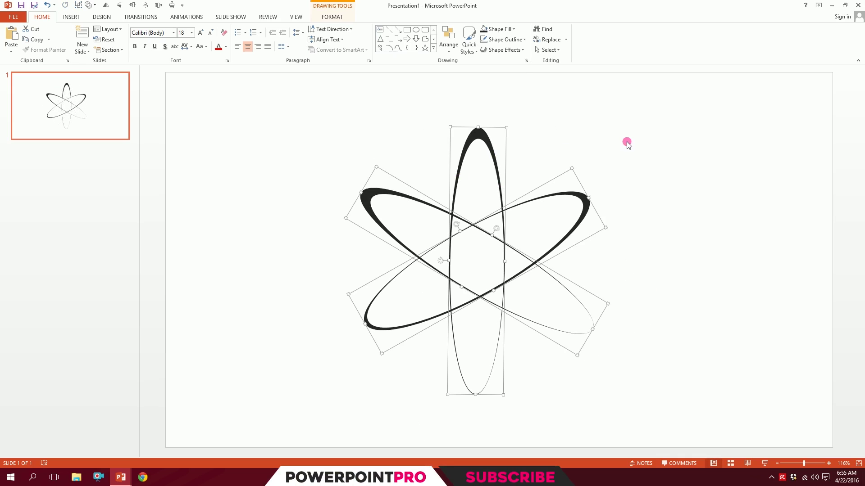
{"action": "left_click", "coordinate": [626, 142]}
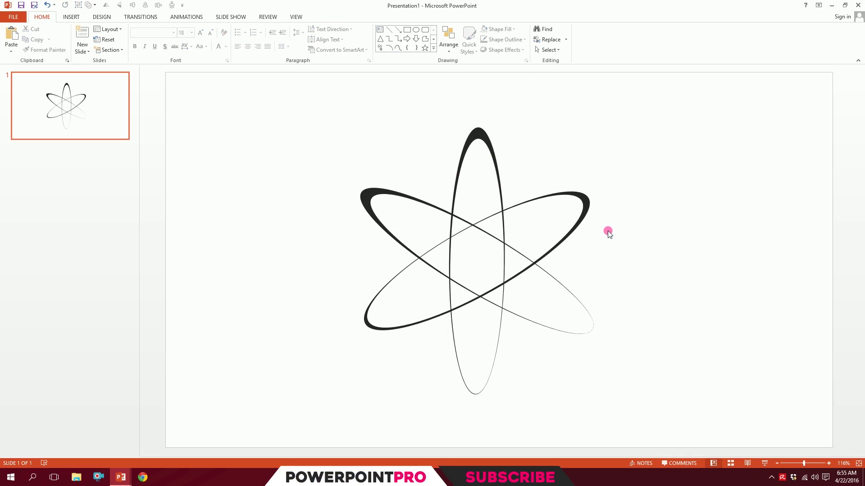
- Draw a circle with the Oval shape on the slide's left side
{"action": "left_click", "coordinate": [71, 17]}
{"action": "left_click", "coordinate": [153, 38]}
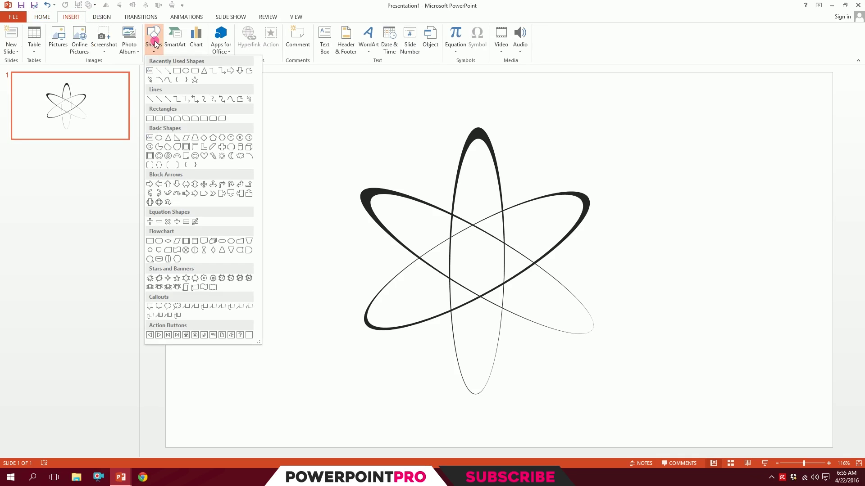
{"action": "left_click", "coordinate": [159, 137]}
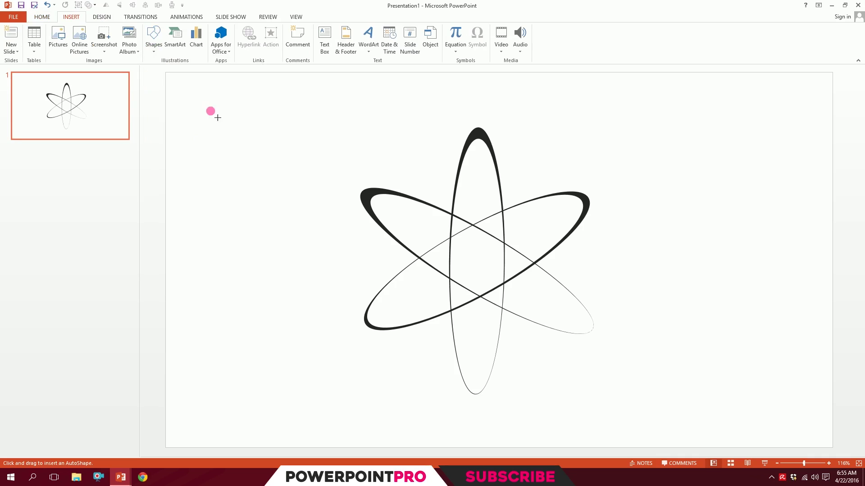
{"action": "left_click_drag", "start_coordinate": [187, 105], "coordinate": [346, 263]}
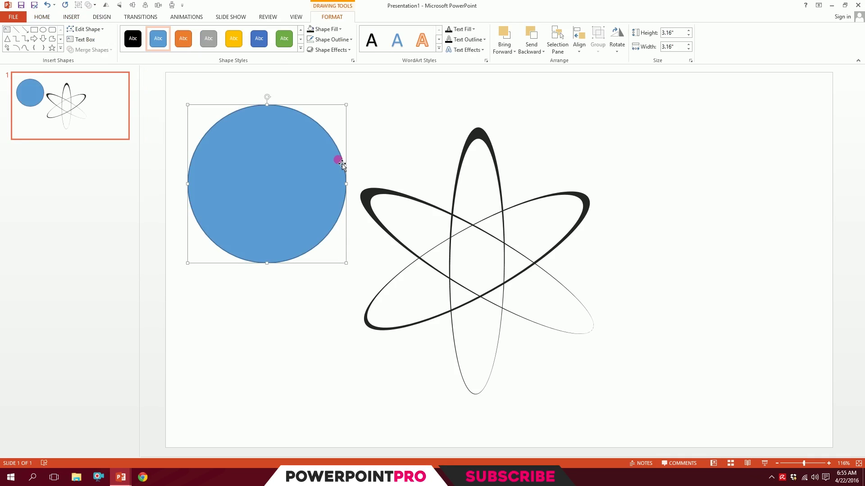
- Make the circle black with no outline and shrink it to a 0.56-inch nucleus
{"action": "left_click", "coordinate": [311, 40]}
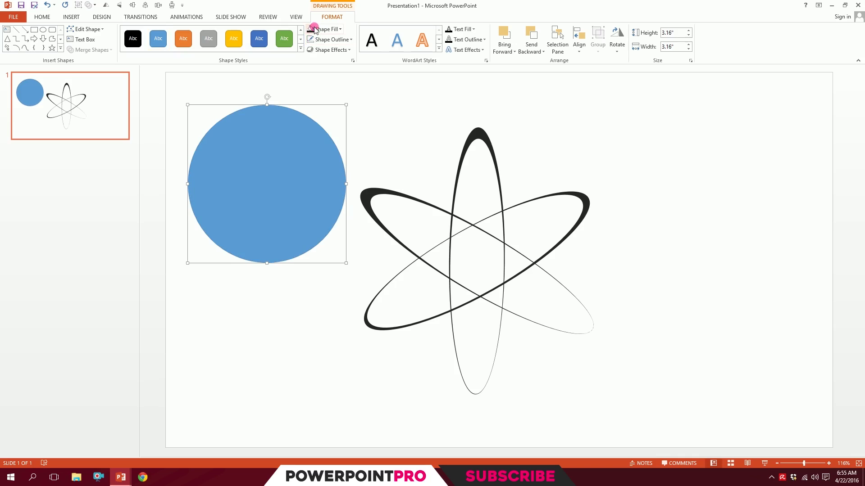
{"action": "left_click", "coordinate": [314, 30]}
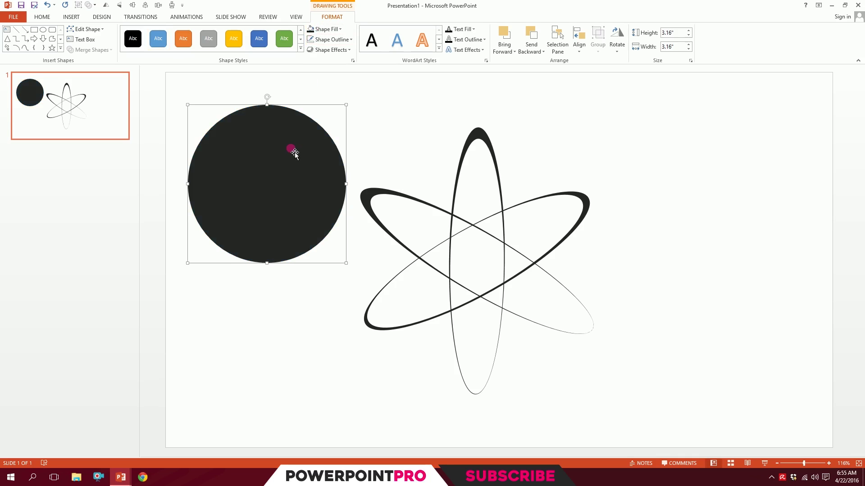
{"action": "left_click_drag", "start_coordinate": [191, 108], "coordinate": [479, 268]}
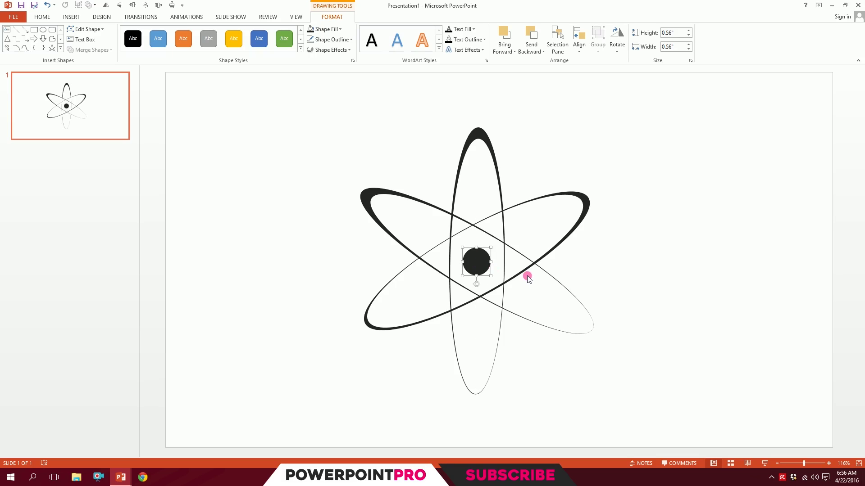
- Copy the nucleus into 0.23-inch dots and place three on different orbits
{"action": "left_click_drag", "start_coordinate": [475, 287], "coordinate": [404, 241]}
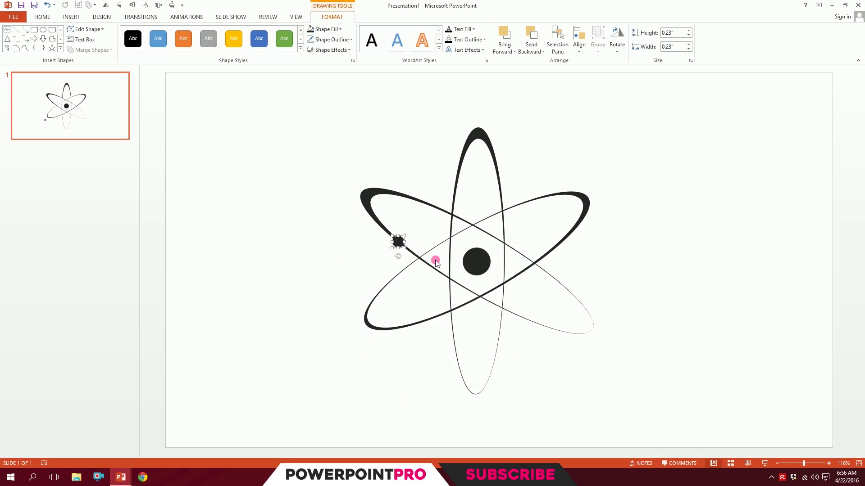
{"action": "key", "text": "ctrl+d"}
{"action": "left_click", "coordinate": [318, 233]}
{"action": "left_click_drag", "start_coordinate": [329, 235], "coordinate": [500, 341]}
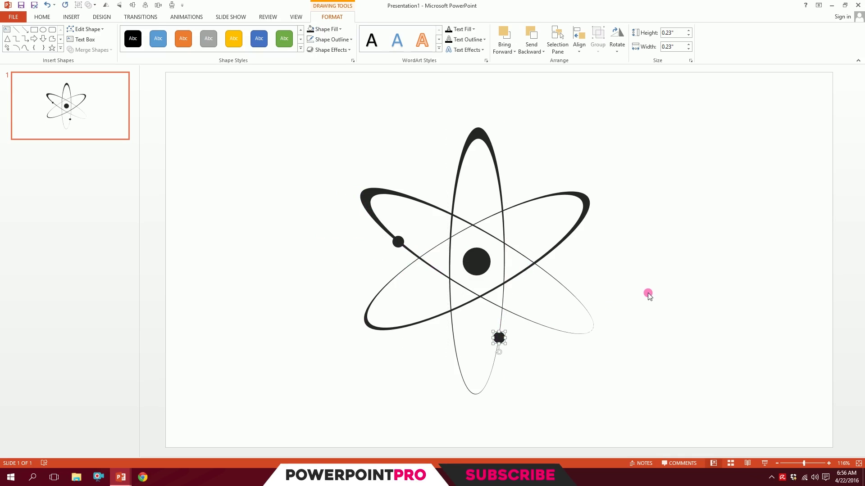
{"action": "key", "text": "ctrl+d"}
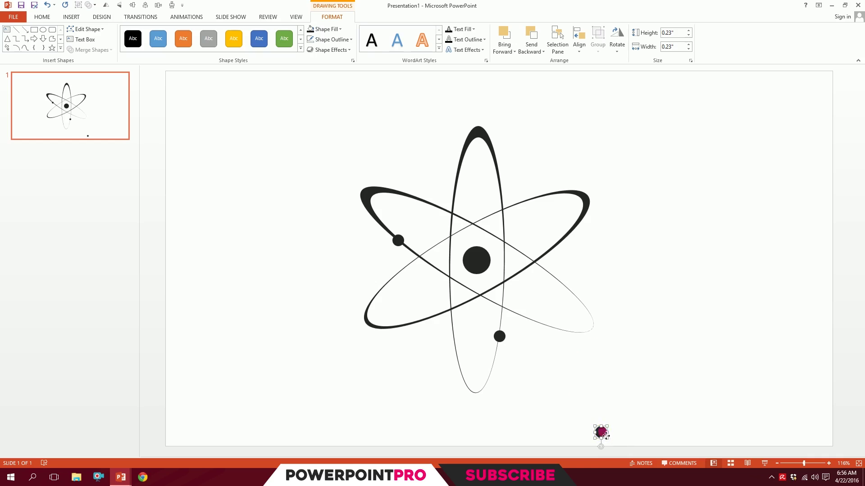
{"action": "left_click_drag", "start_coordinate": [605, 435], "coordinate": [532, 207]}
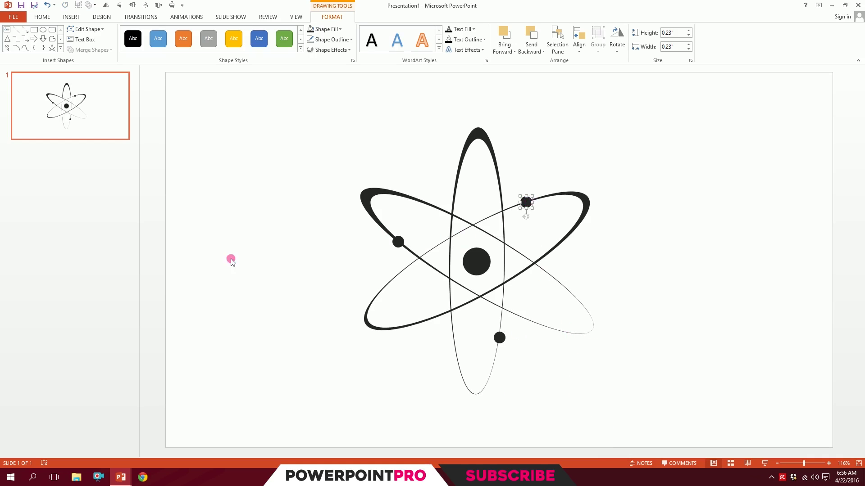
{"action": "left_click", "coordinate": [617, 140]}
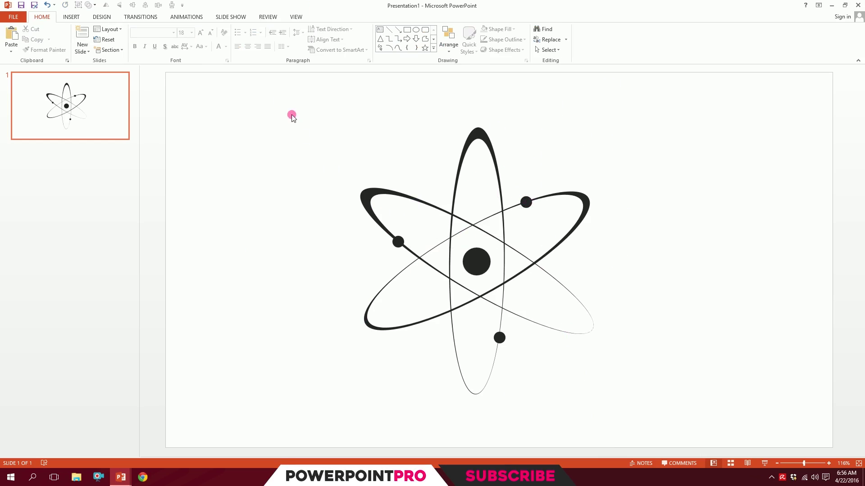
- Group the three orbits, nucleus and three electron dots into one atom icon with Ctrl+G
{"action": "left_click_drag", "start_coordinate": [255, 92], "coordinate": [622, 405]}
{"action": "key", "text": "ctrl+g"}
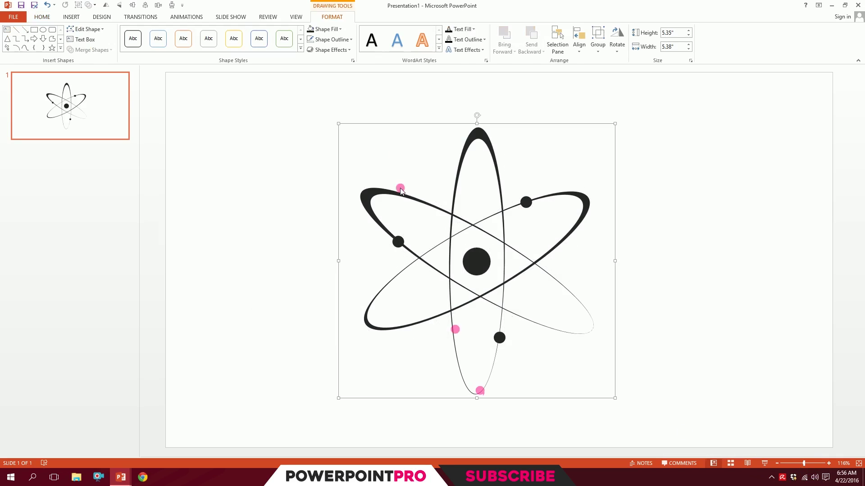